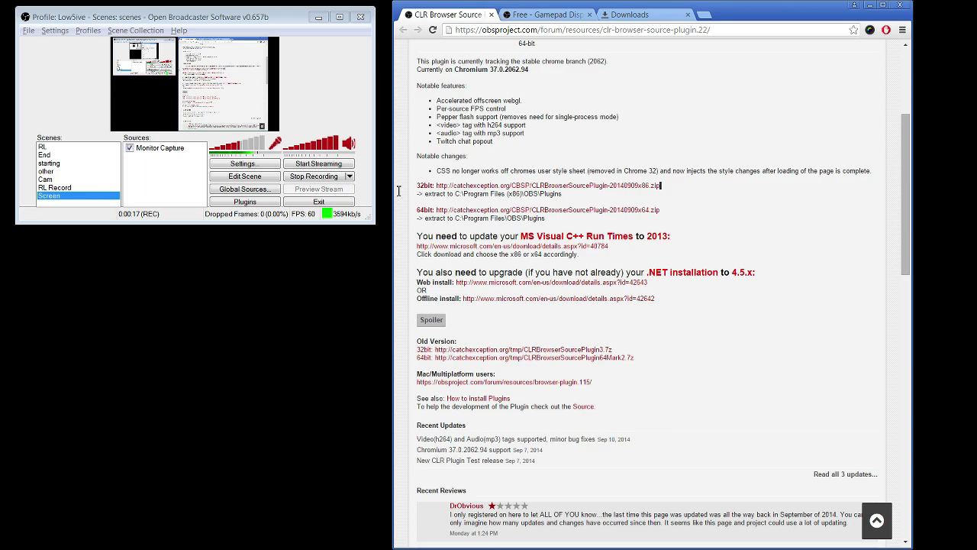
# Scroll the CLR Browser Source Plugin page to its 32-bit download link.
pyautogui.moveTo(661, 185); pyautogui.dragTo(397, 191)
pyautogui.scroll(3, 708, 213)
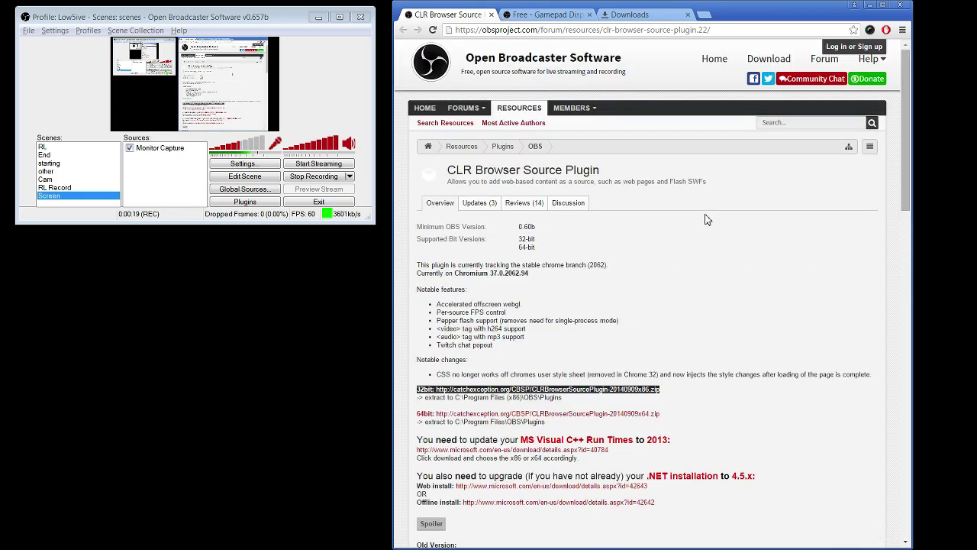
pyautogui.scroll(-3, 698, 229)
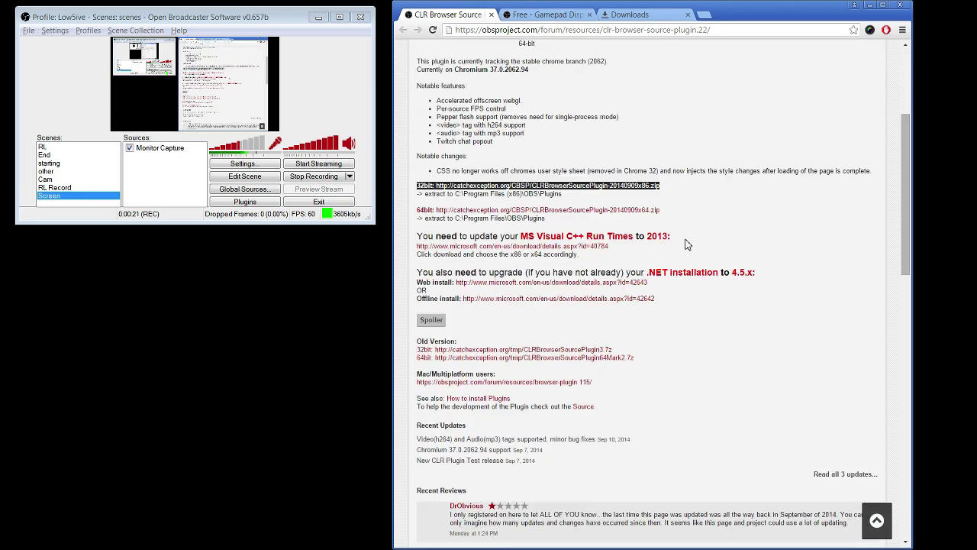
pyautogui.click(670, 207)
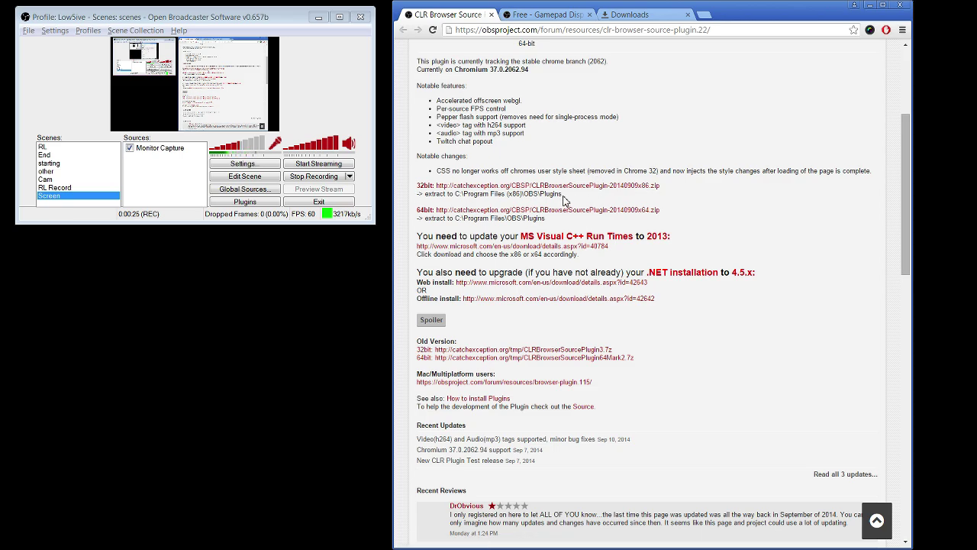
# Highlight the extract-to paths C:\Program Files (x86)\OBS\Plugins and C:\Program Files\OBS\Plugins.
pyautogui.click(563, 197)
pyautogui.keyDown('shift'); pyautogui.click(461, 197); pyautogui.keyUp('shift')
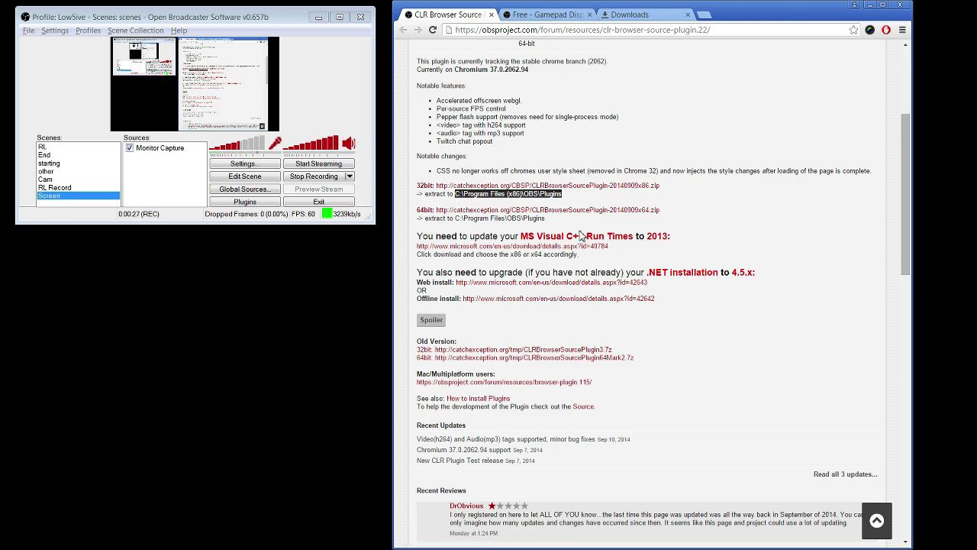
pyautogui.click(571, 232)
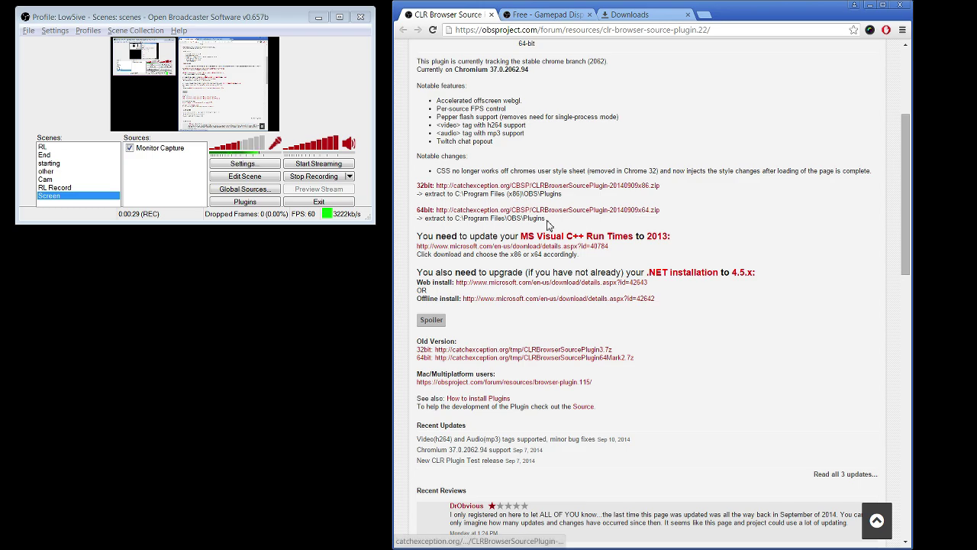
pyautogui.moveTo(546, 219); pyautogui.dragTo(455, 222)
pyautogui.click(722, 214)
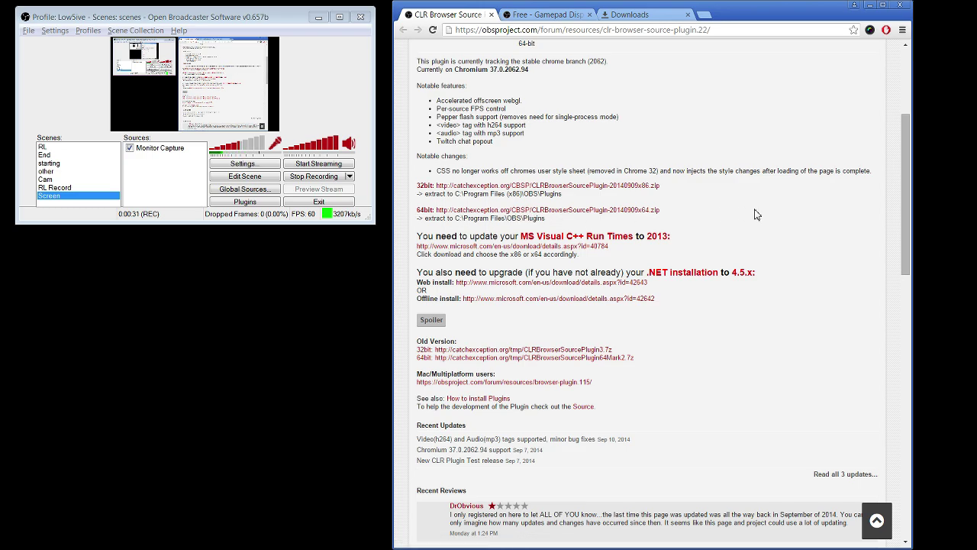
# Open the downloaded CLRBrowserSourcePlugin zip from Chrome's downloads list.
pyautogui.click(652, 15)
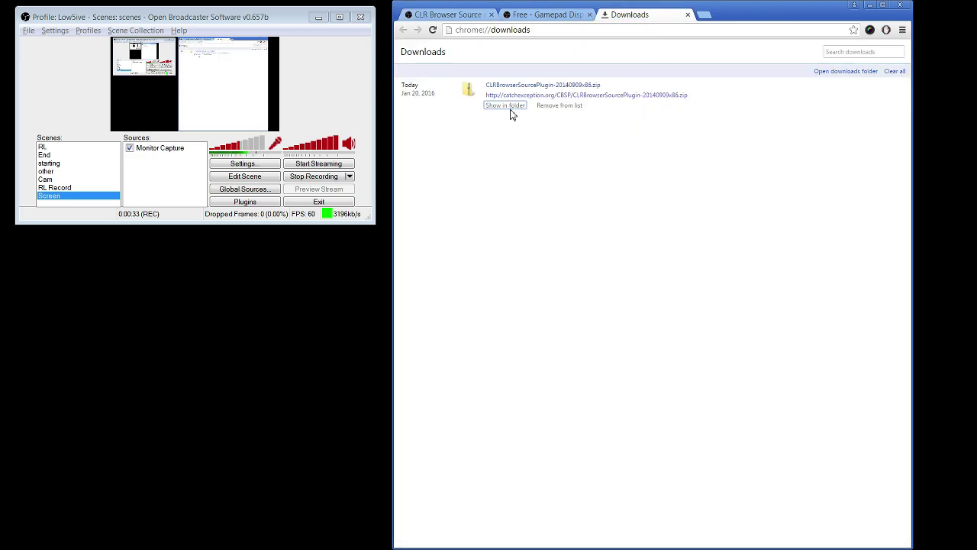
pyautogui.click(507, 107)
pyautogui.moveTo(419, 126); pyautogui.dragTo(745, 133)
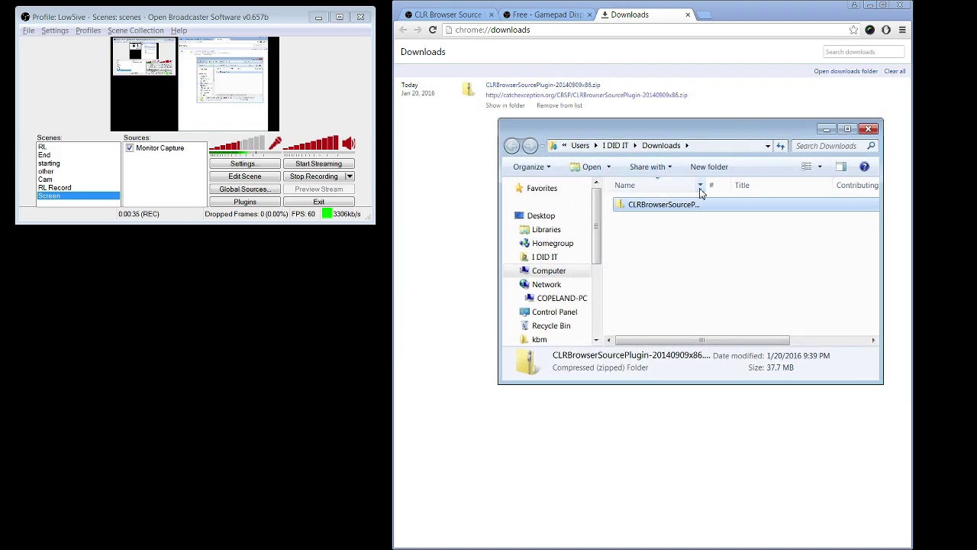
pyautogui.doubleClick(687, 206)
# Open C:\Program Files (x86)\OBS\plugins in a second Explorer window.
pyautogui.click(87, 6)
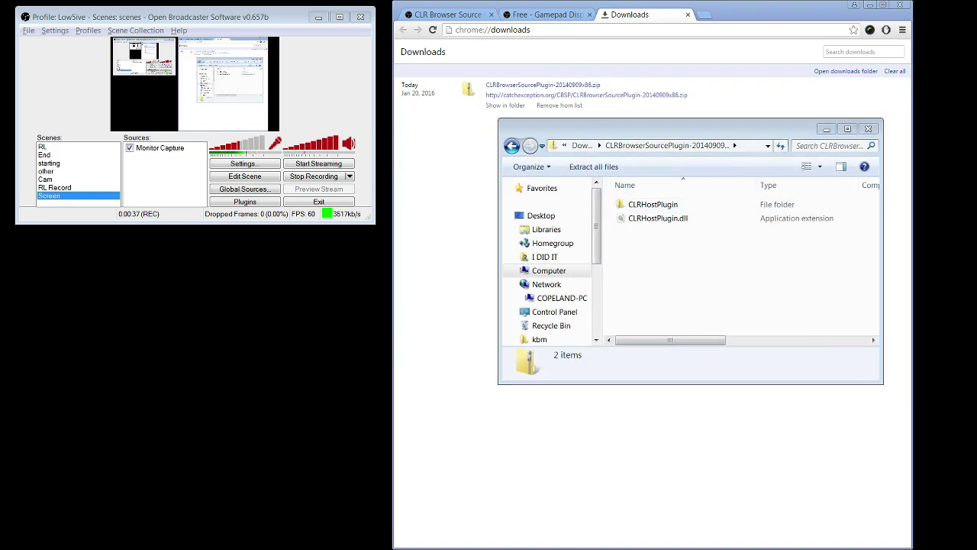
pyautogui.press('super+e')
pyautogui.moveTo(690, 145); pyautogui.dragTo(250, 155)
pyautogui.doubleClick(252, 233)
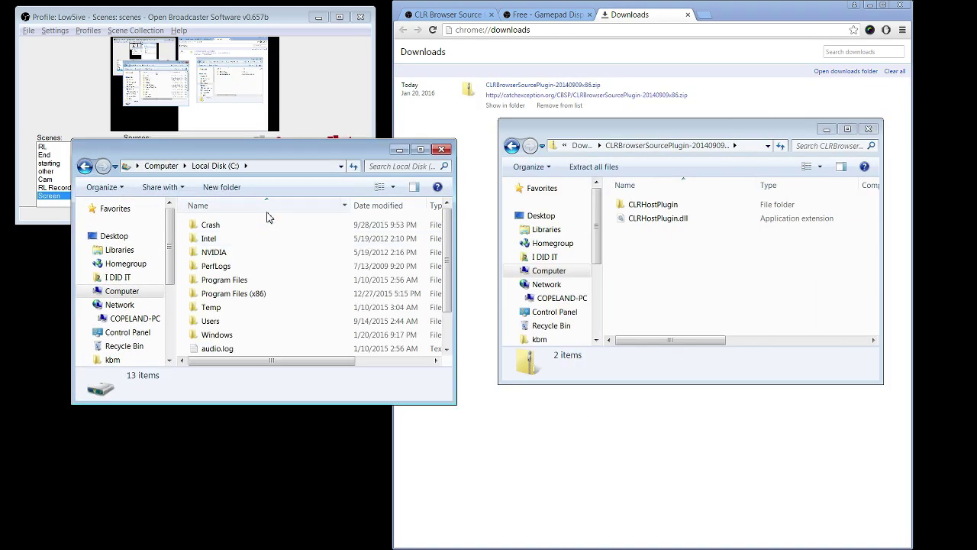
pyautogui.doubleClick(247, 294)
pyautogui.scroll(-7, 248, 306)
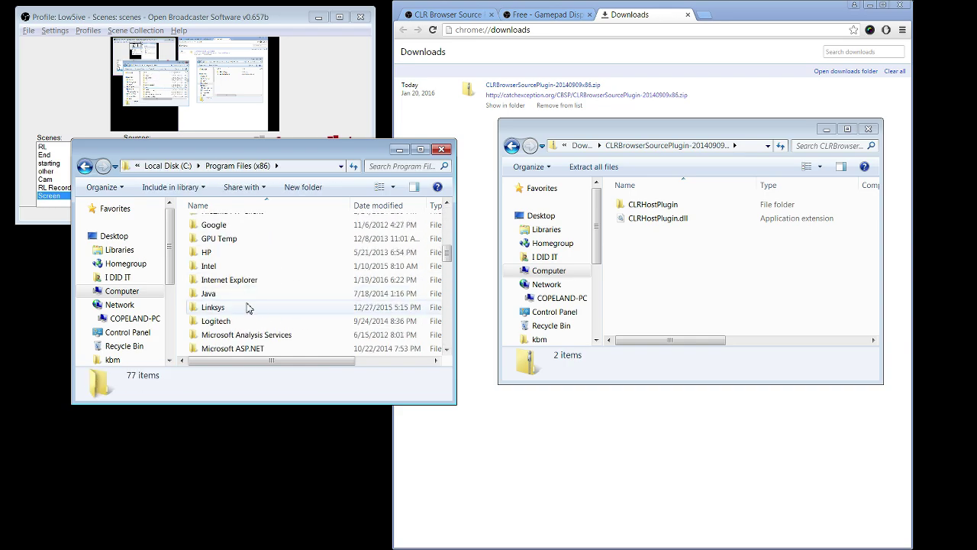
pyautogui.scroll(-9, 248, 305)
pyautogui.click(218, 239)
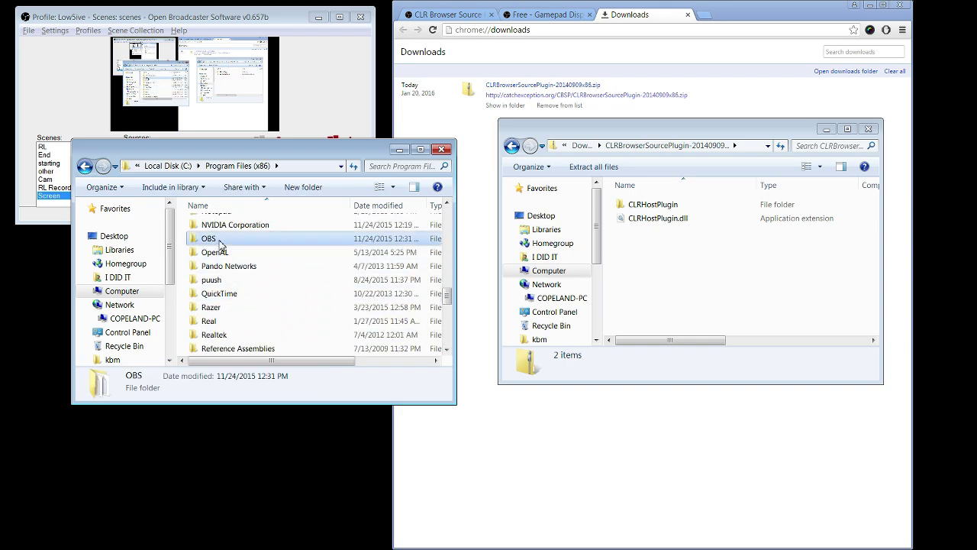
pyautogui.doubleClick(219, 240)
pyautogui.doubleClick(231, 240)
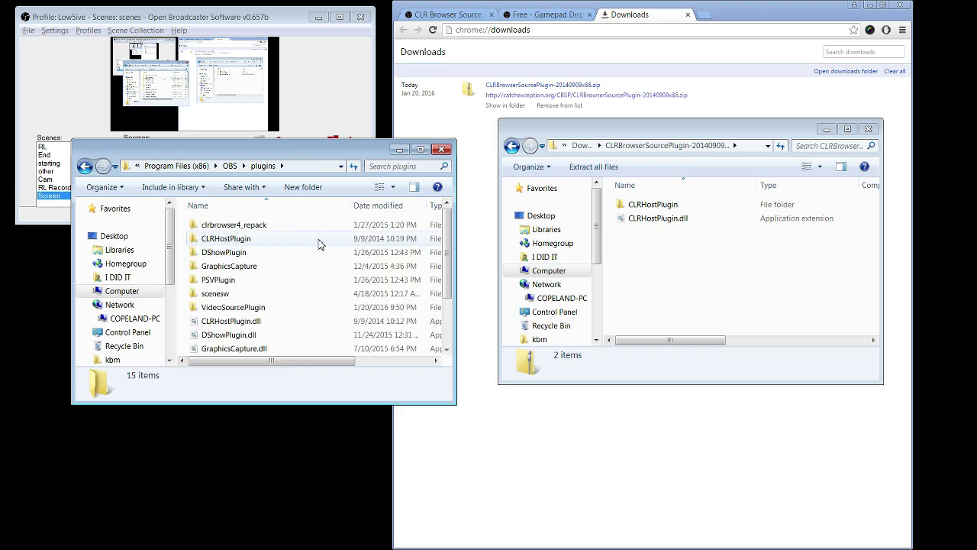
# Copy CLRHostPlugin and CLRHostPlugin.dll into the plugins folder, then close that window.
pyautogui.moveTo(757, 258); pyautogui.dragTo(254, 299)
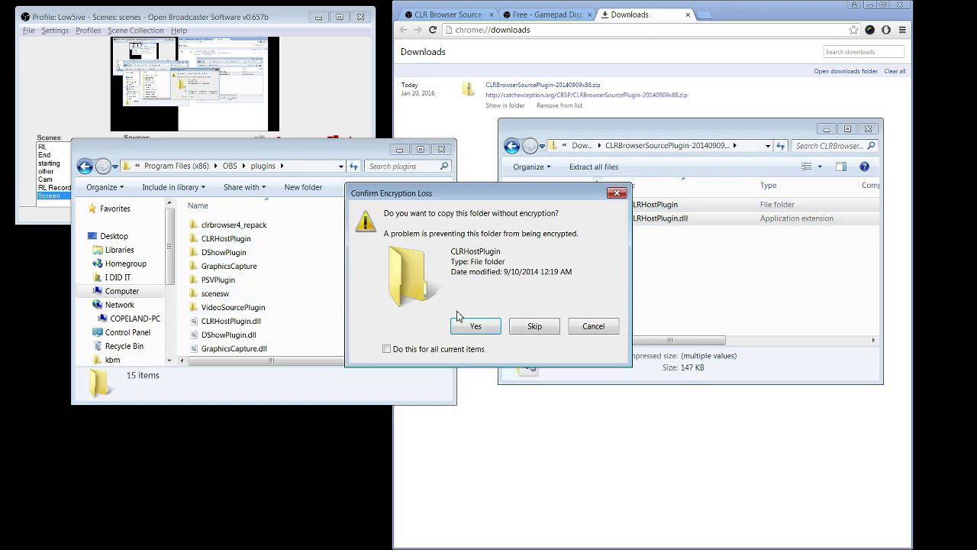
pyautogui.click(593, 326)
pyautogui.click(259, 239)
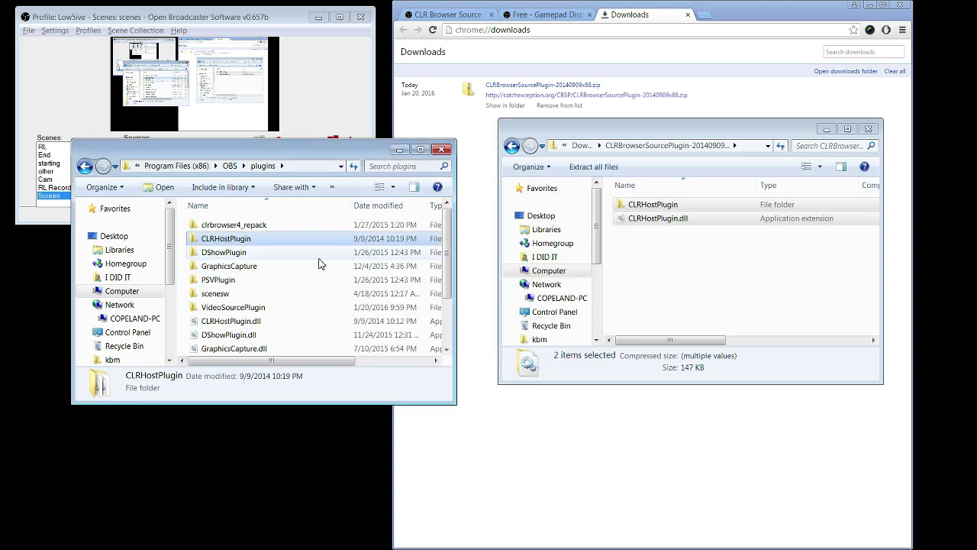
pyautogui.click(259, 322)
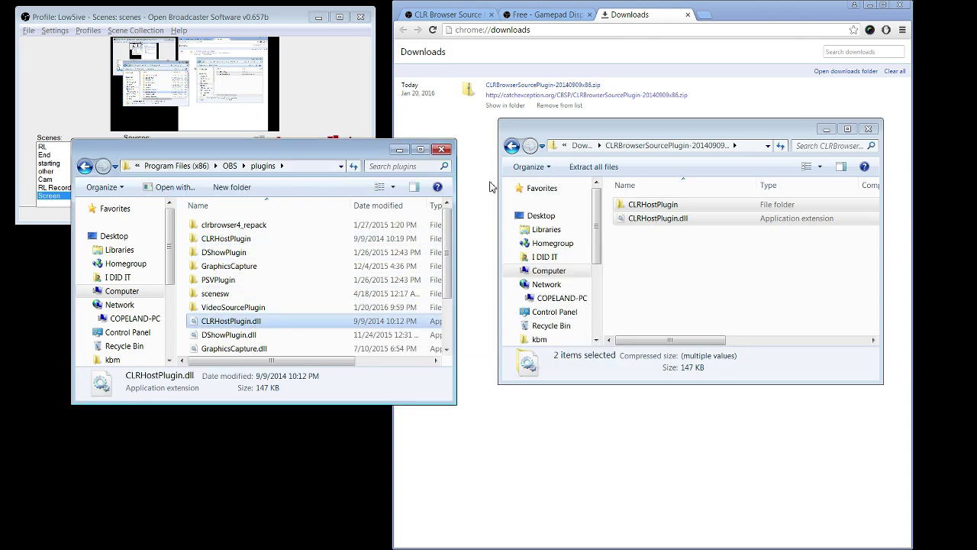
pyautogui.click(441, 150)
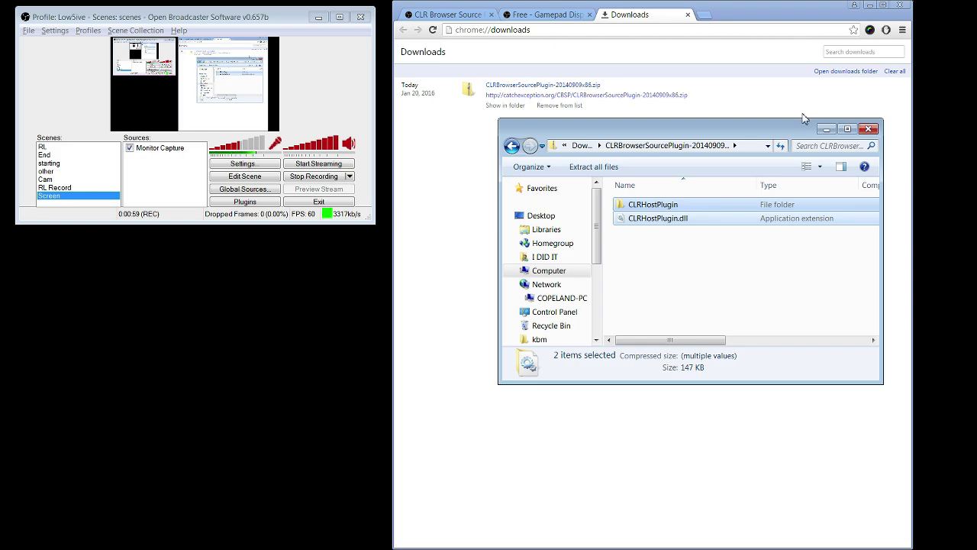
# Add a CLR Browser source named 'L' to the Screen scene and open its configuration.
pyautogui.click(870, 129)
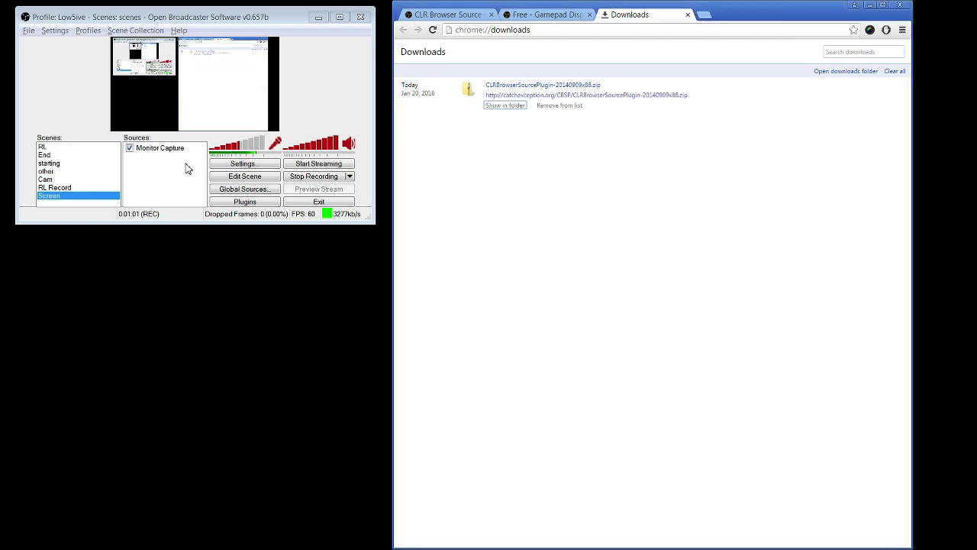
pyautogui.rightClick(142, 169)
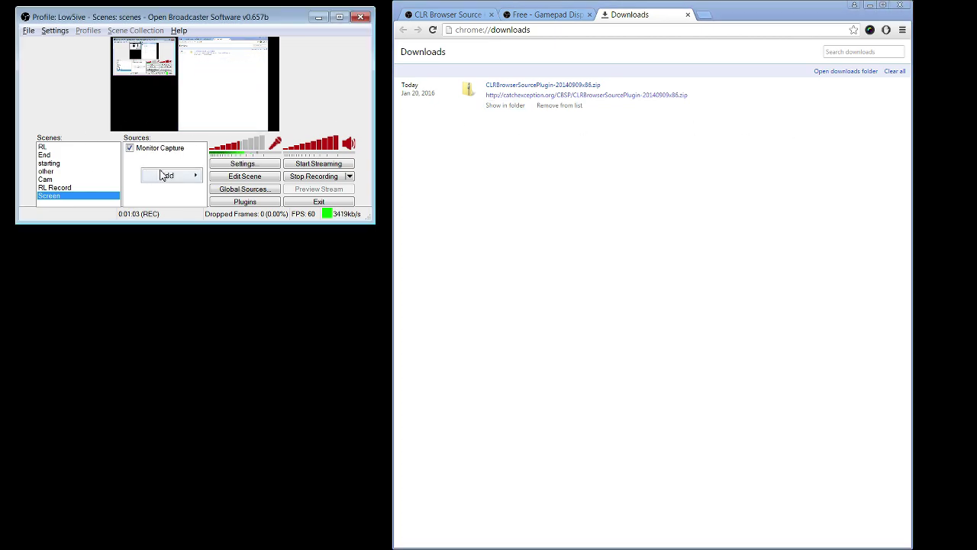
pyautogui.moveTo(166, 176)
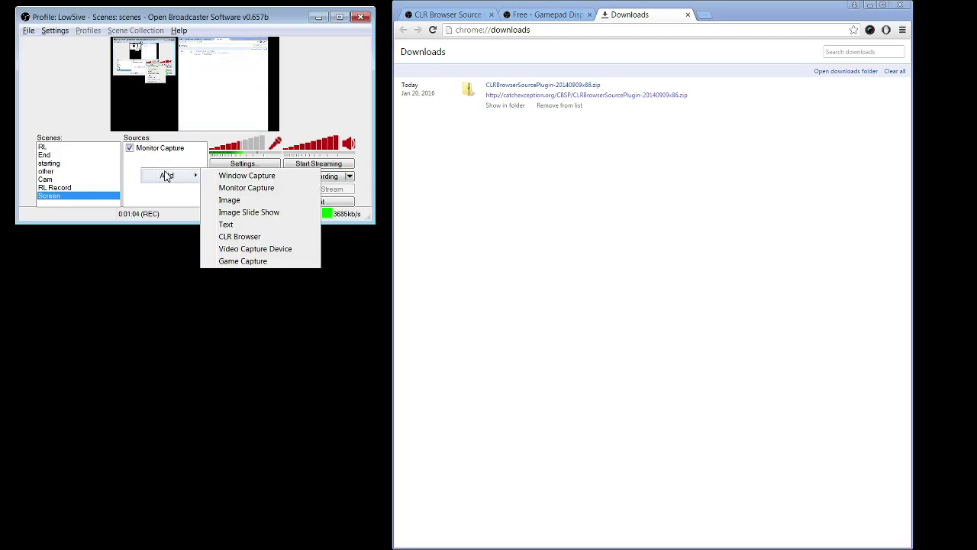
pyautogui.click(267, 237)
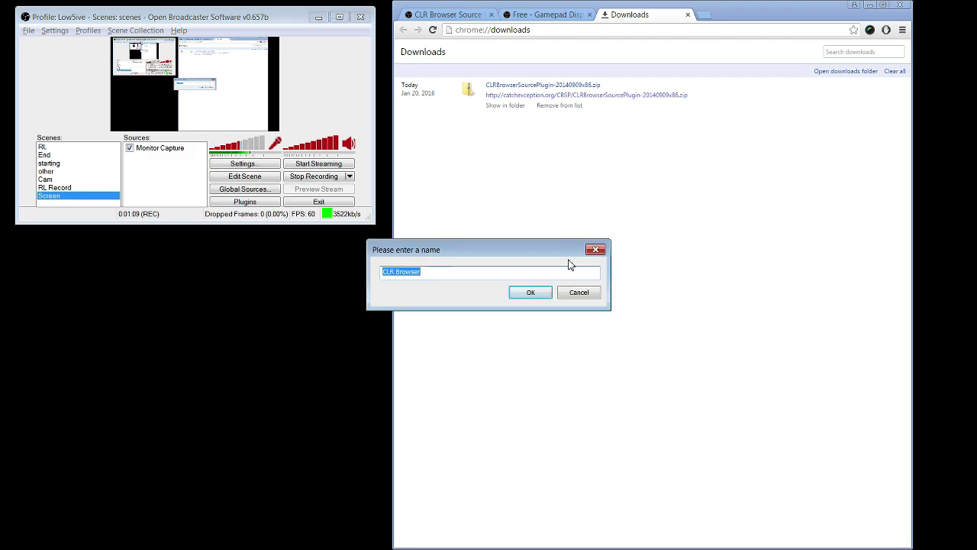
pyautogui.write('LowSiveisawesome')
pyautogui.press('Return')
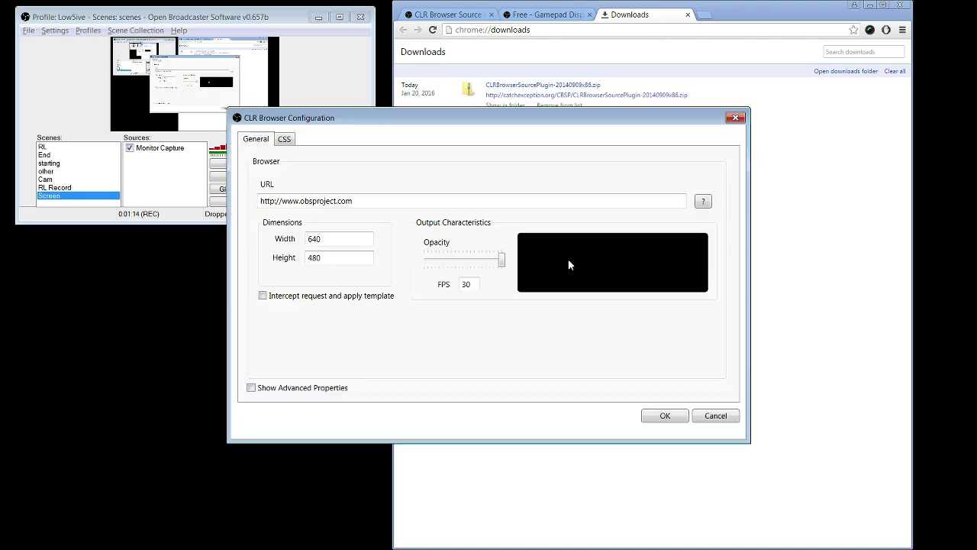
pyautogui.doubleClick(398, 204)
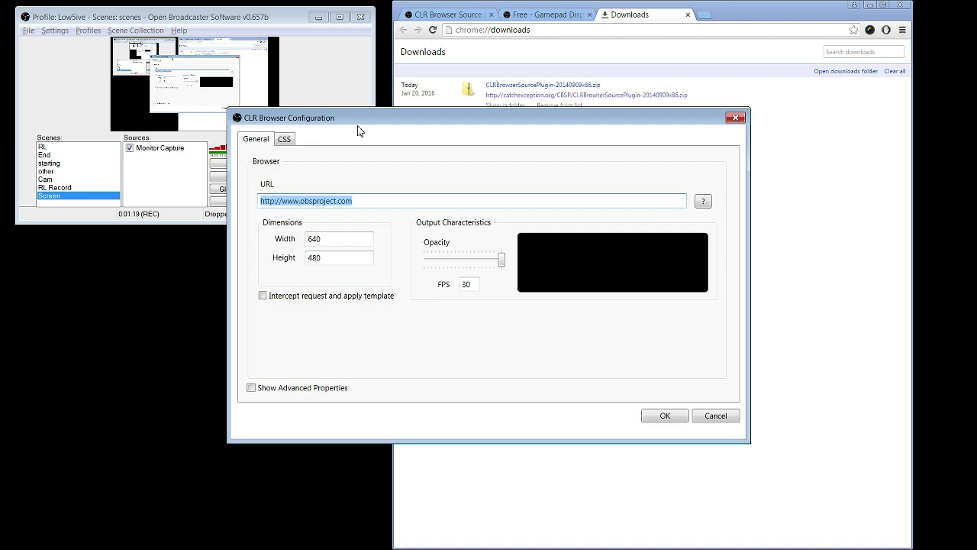
pyautogui.moveTo(382, 123); pyautogui.dragTo(184, 29)
# Paste the forum's Method 1 gamepad display URL into the CLR Browser URL field.
pyautogui.click(749, 140)
pyautogui.click(554, 15)
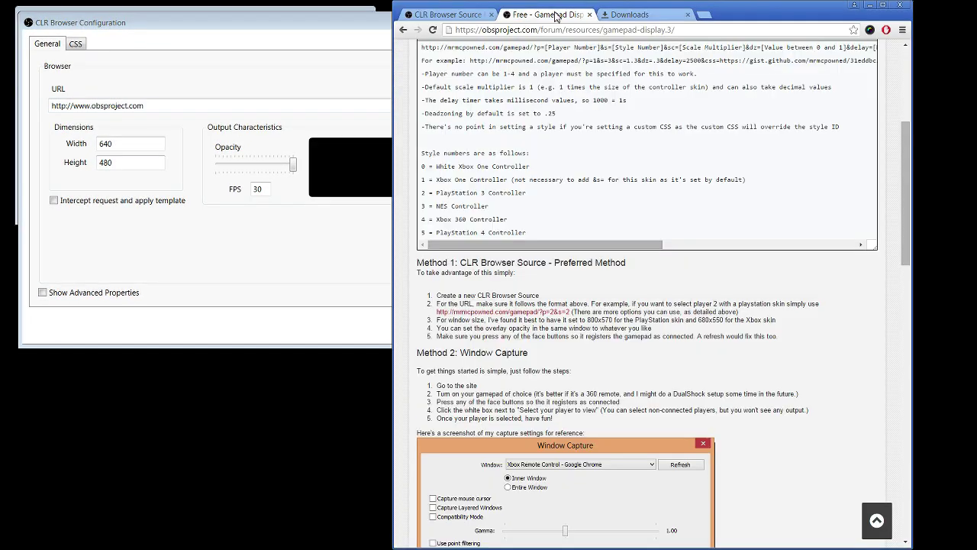
pyautogui.scroll(3, 904, 224)
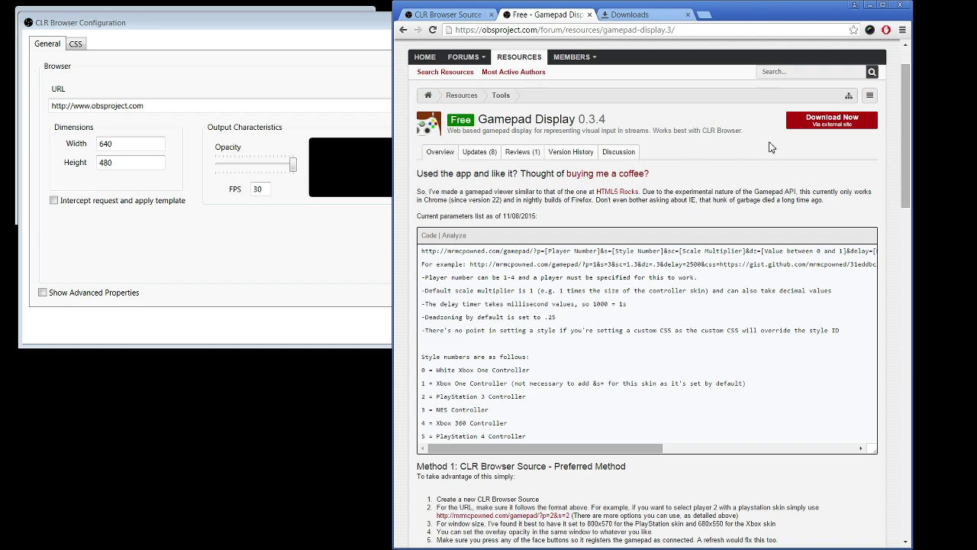
pyautogui.scroll(-2, 876, 180)
pyautogui.scroll(-2, 897, 196)
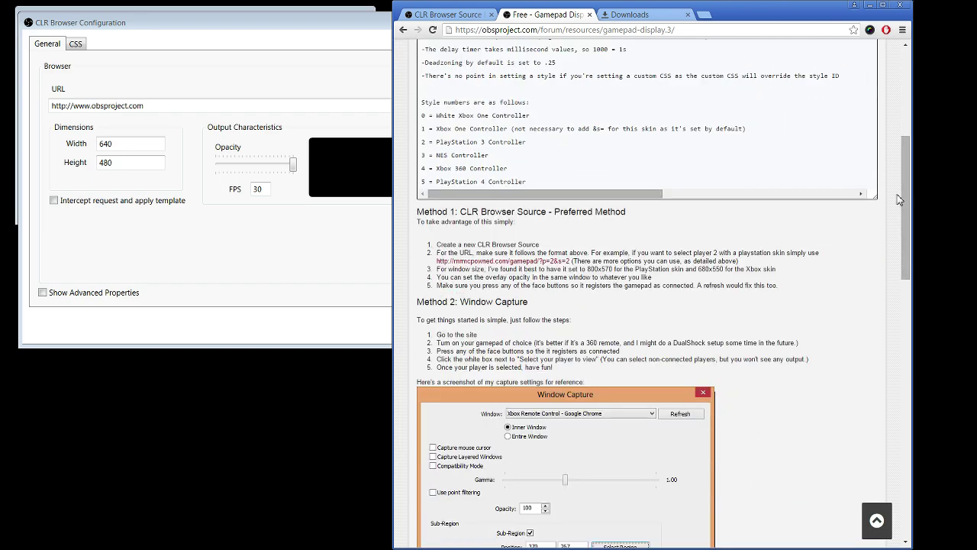
pyautogui.moveTo(435, 266); pyautogui.dragTo(571, 262)
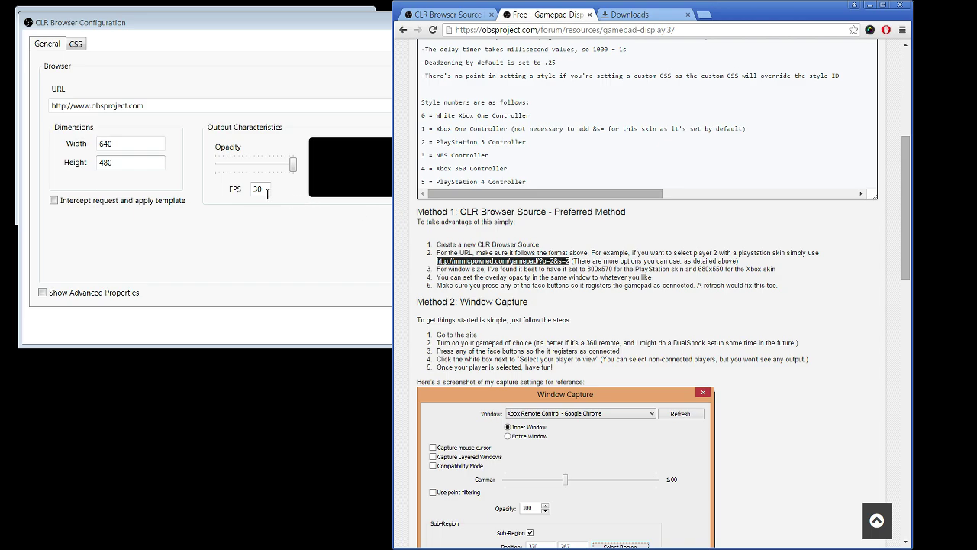
pyautogui.click(145, 107)
pyautogui.write('http://mrmcpowned.com/gamepad/?p=2&s=2')
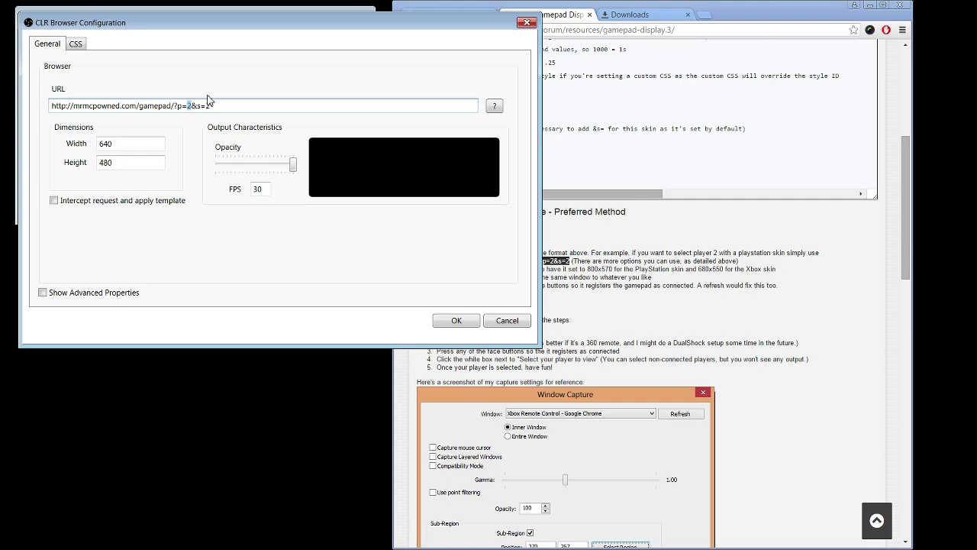
# Set the URL to player p=1 and style s=1, and confirm the source settings.
pyautogui.write('1')
pyautogui.click(226, 106)
pyautogui.click(702, 162)
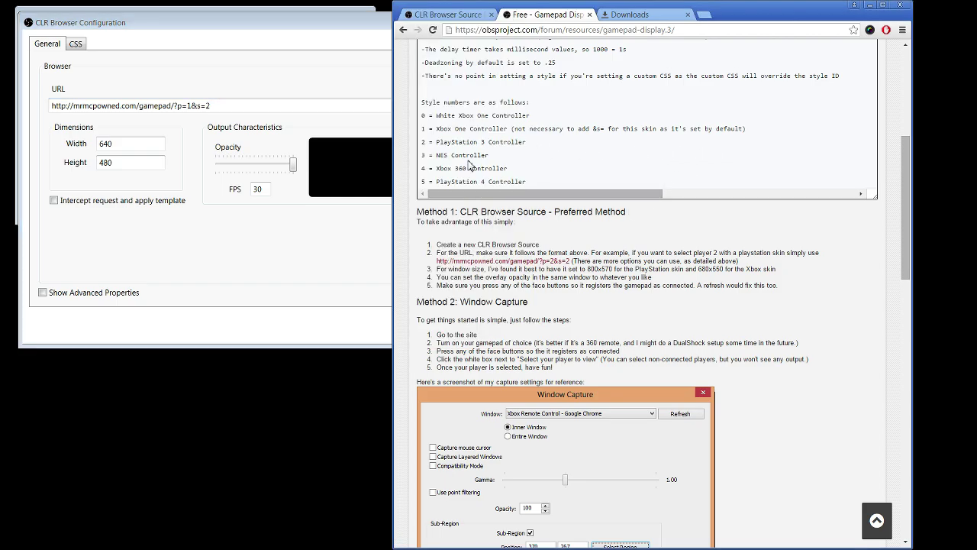
pyautogui.scroll(1, 446, 241)
pyautogui.click(218, 111)
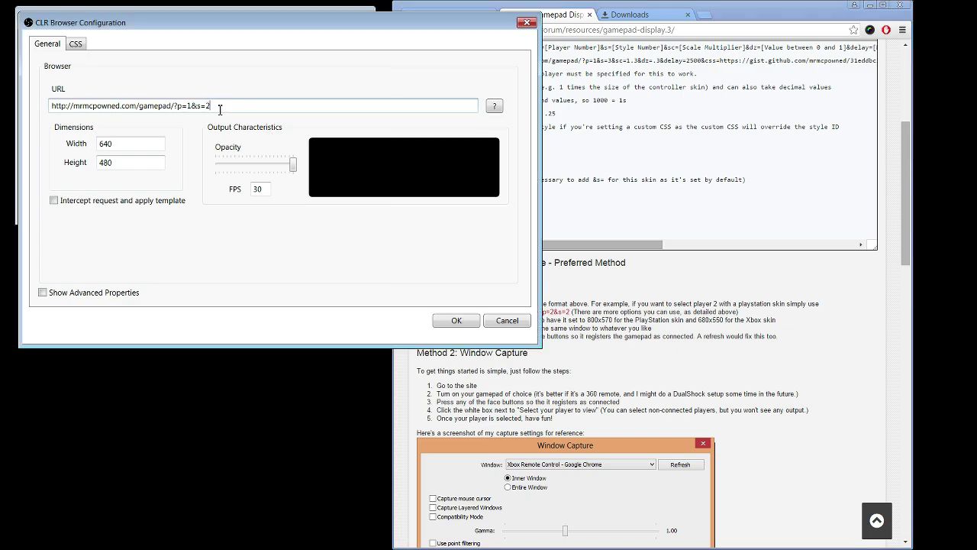
pyautogui.click(639, 175)
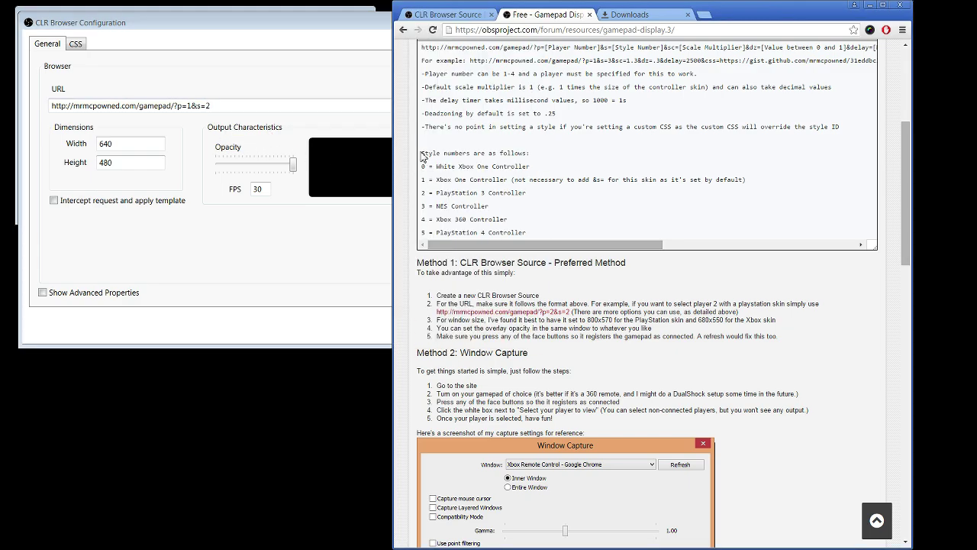
pyautogui.moveTo(424, 153); pyautogui.dragTo(554, 236)
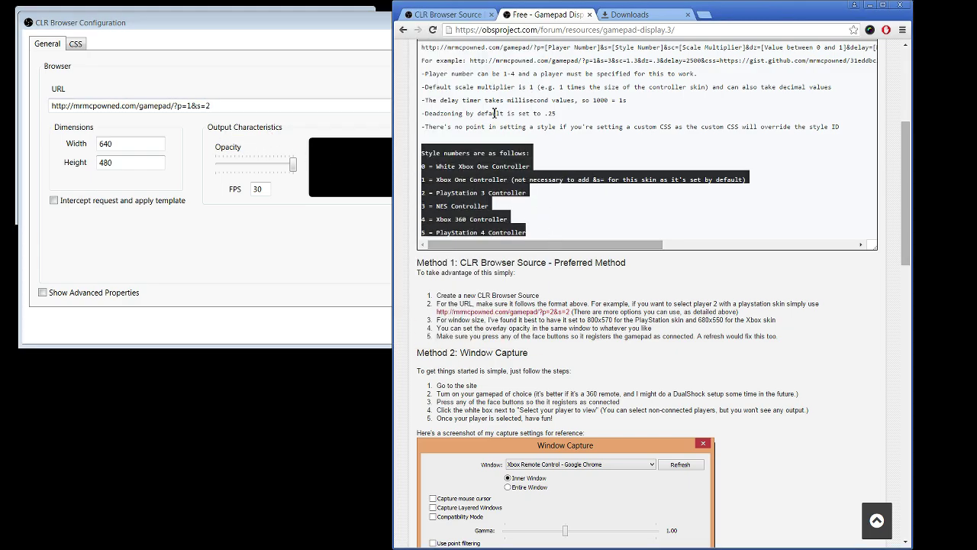
pyautogui.click(210, 107)
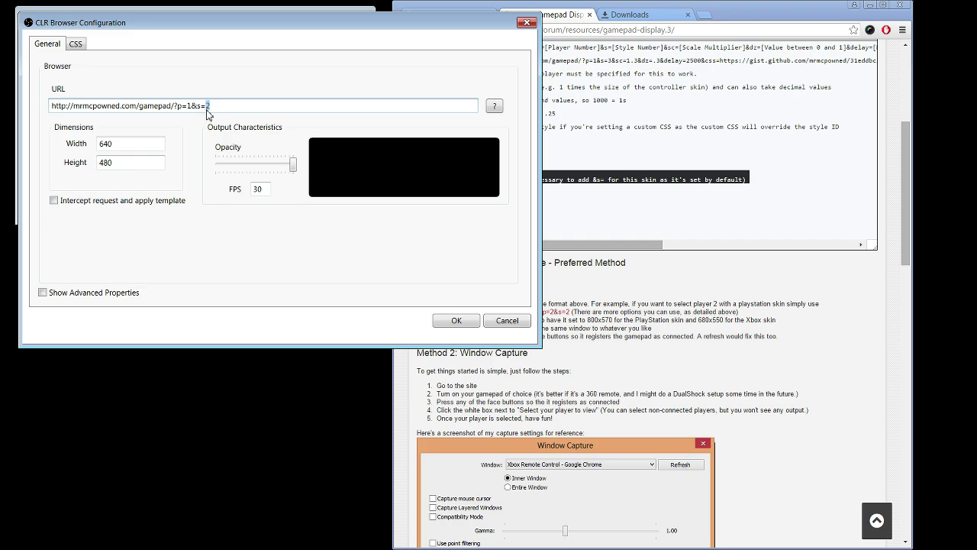
pyautogui.click(457, 319)
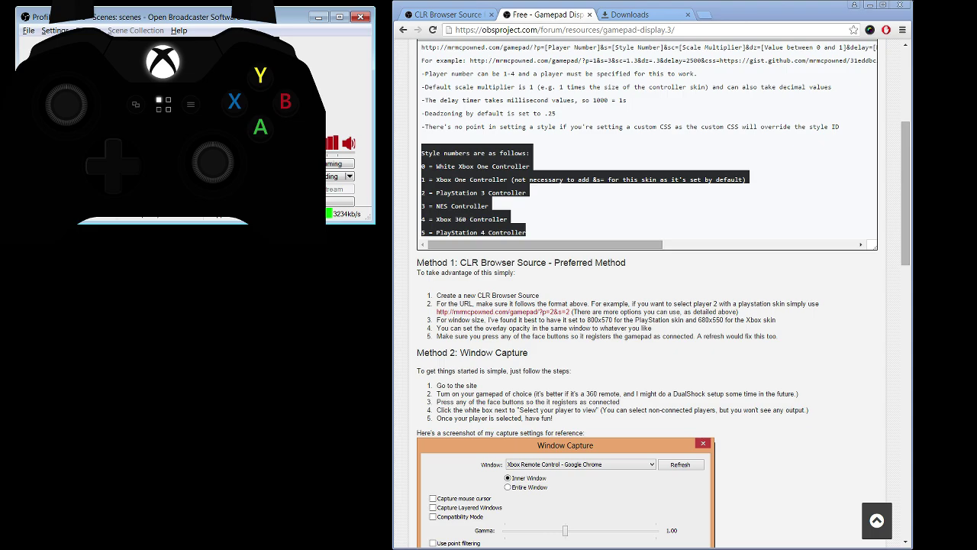
# Move the gamepad overlay to the lower left and change its URL style to s=3.
pyautogui.moveTo(141, 58); pyautogui.dragTo(148, 97)
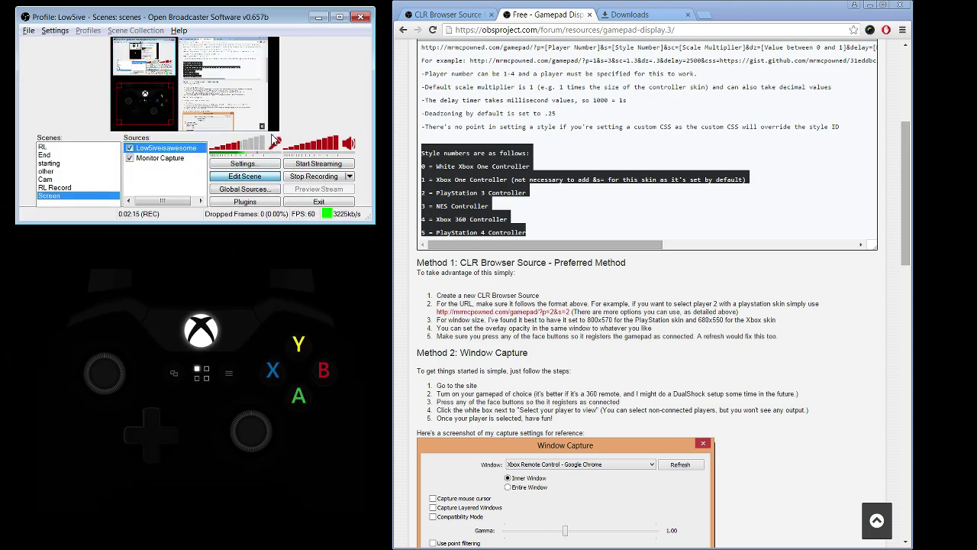
pyautogui.doubleClick(173, 150)
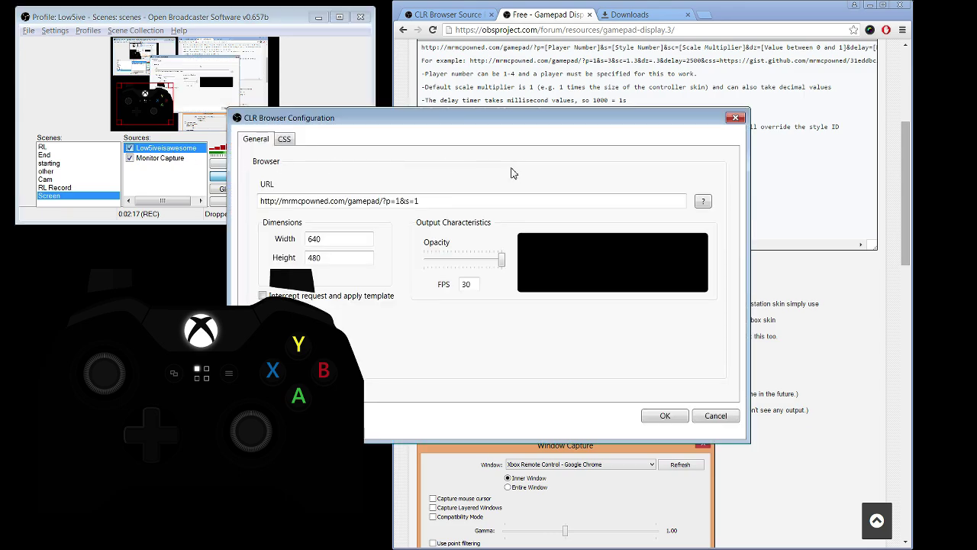
pyautogui.moveTo(478, 117); pyautogui.dragTo(632, 269)
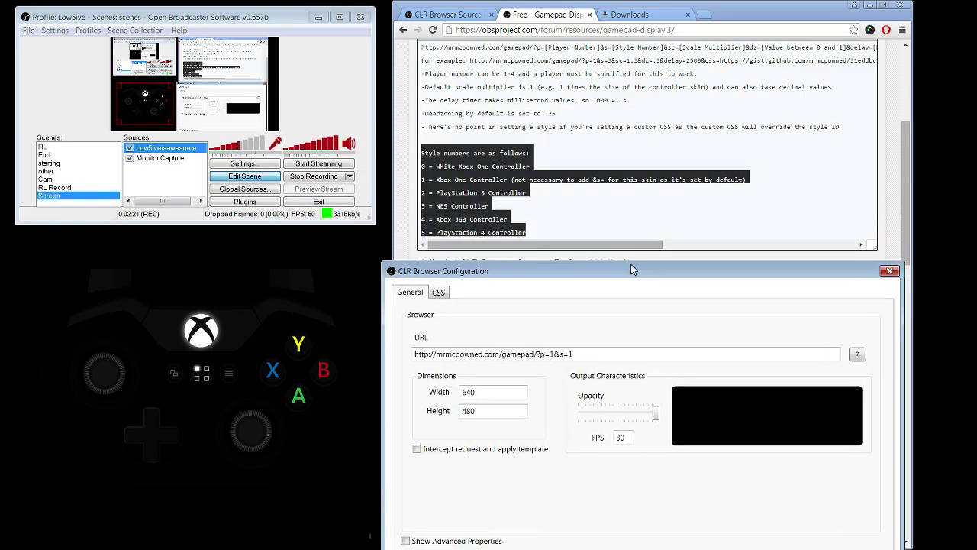
pyautogui.click(574, 354)
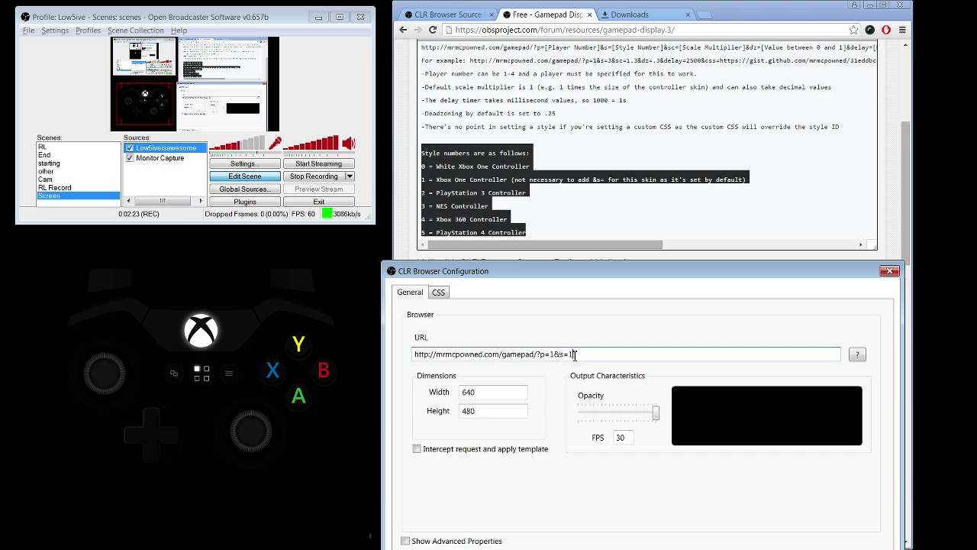
pyautogui.hotkey('shift', 'Left')
pyautogui.moveTo(652, 278); pyautogui.dragTo(640, 124)
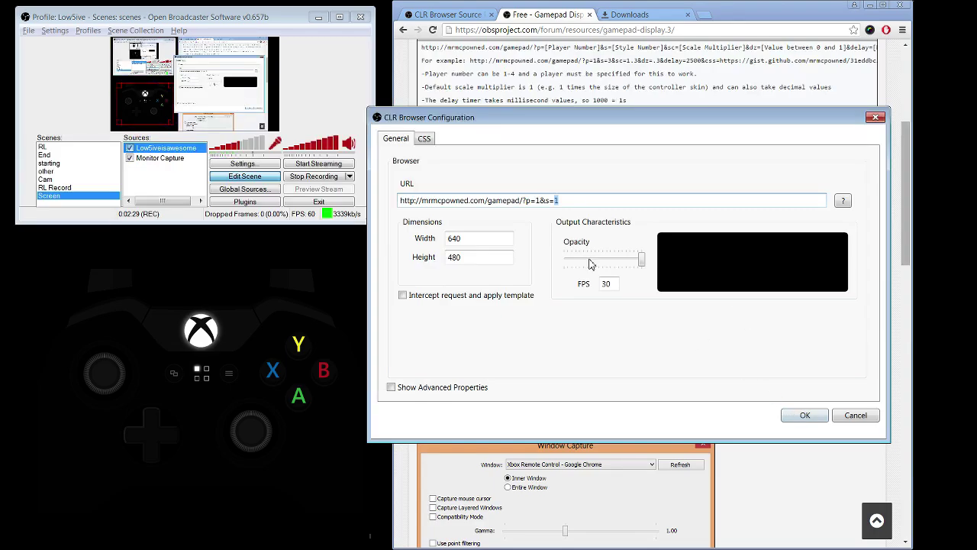
pyautogui.click(558, 200)
pyautogui.click(803, 416)
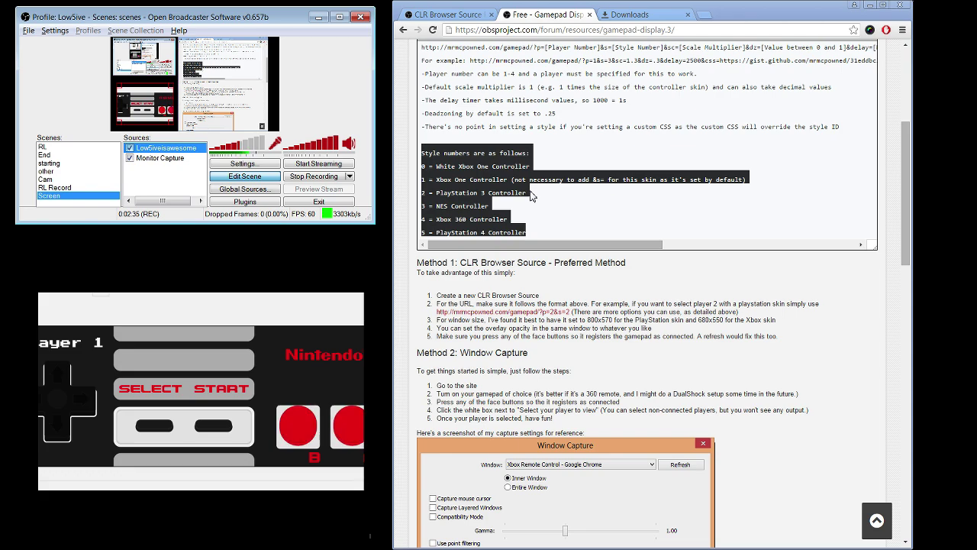
pyautogui.click(529, 229)
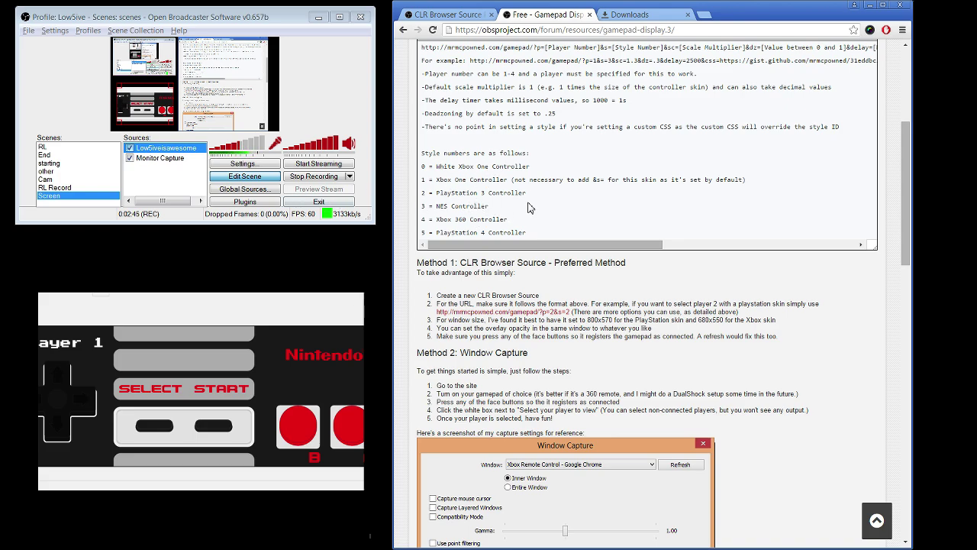
pyautogui.scroll(1, 907, 169)
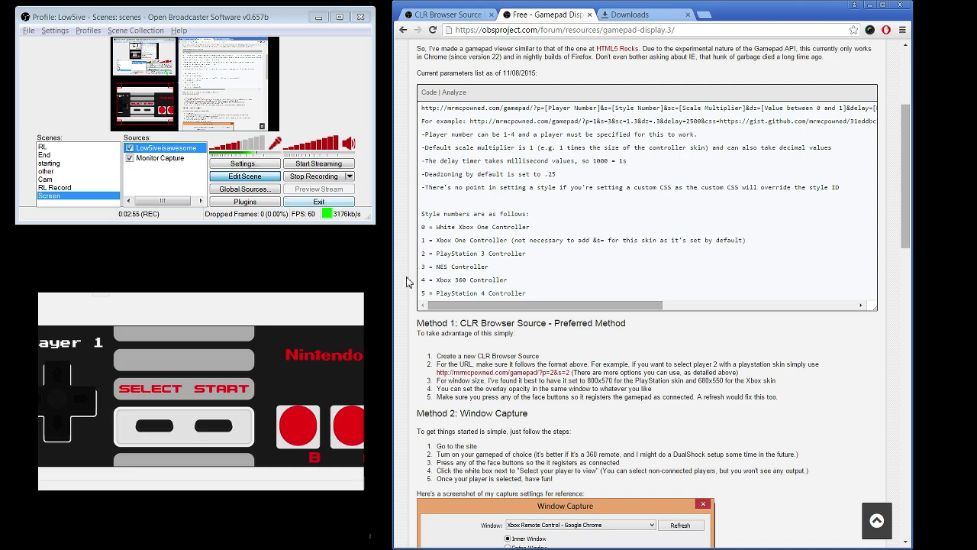
pyautogui.scroll(-1, 913, 226)
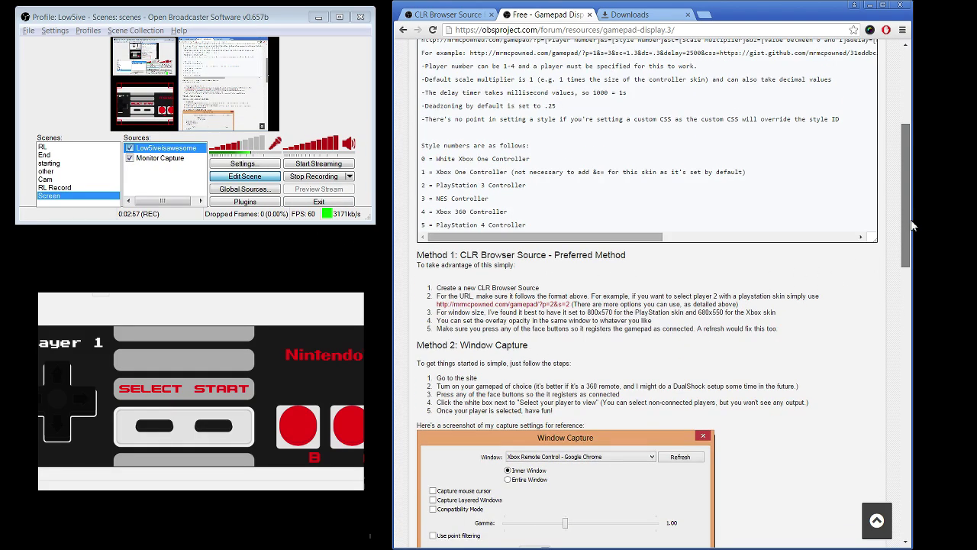
pyautogui.scroll(1, 912, 226)
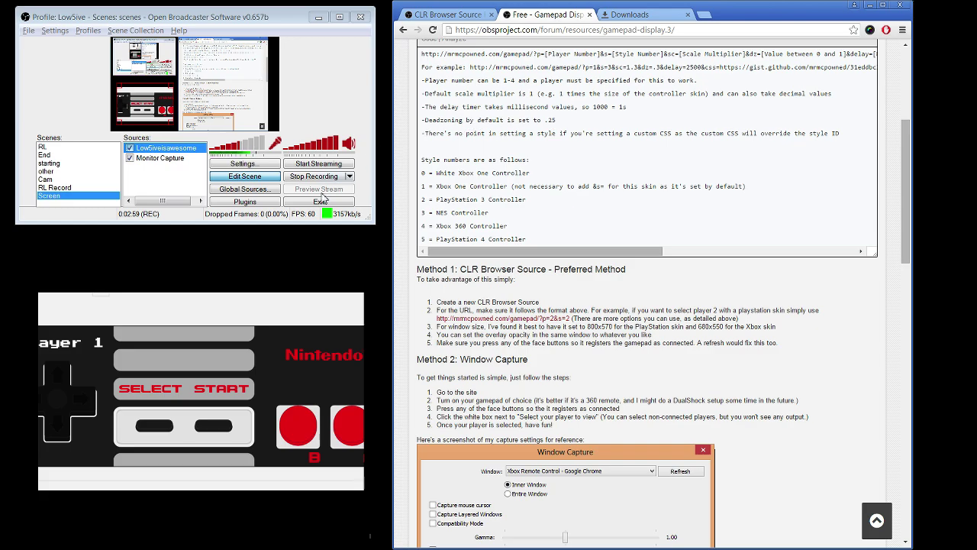